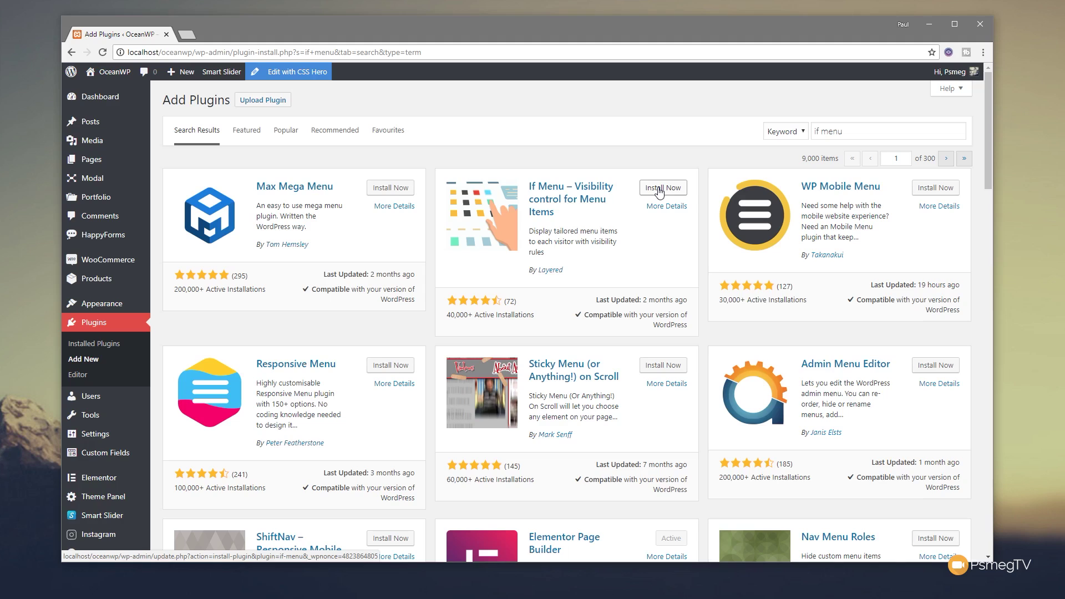
# Install and activate If Menu, then view its free Basic and $15/annually Premium plans
pyautogui.click(660, 193)
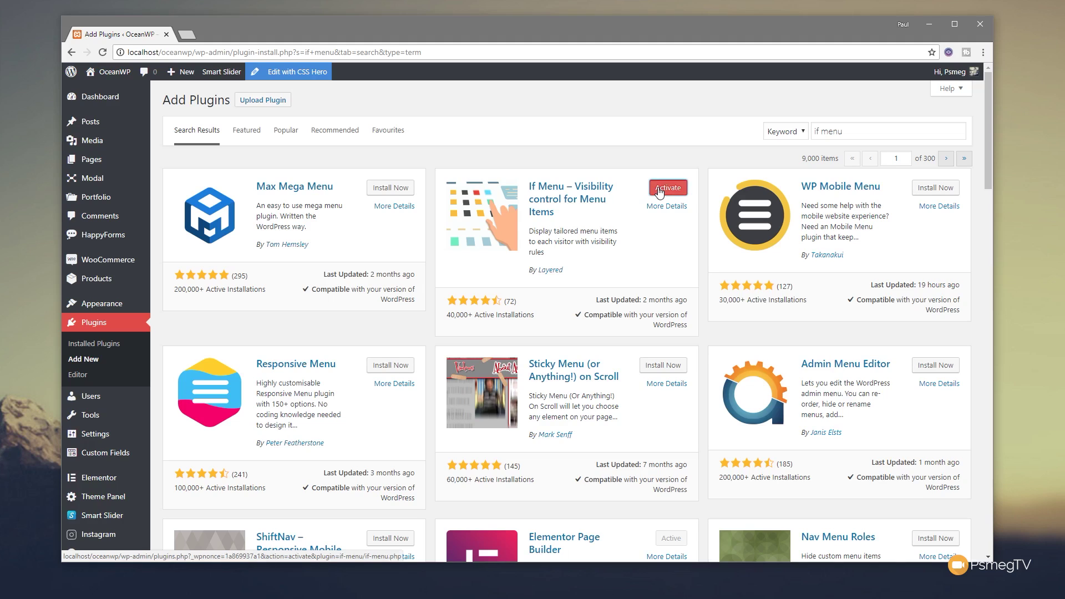
pyautogui.click(660, 193)
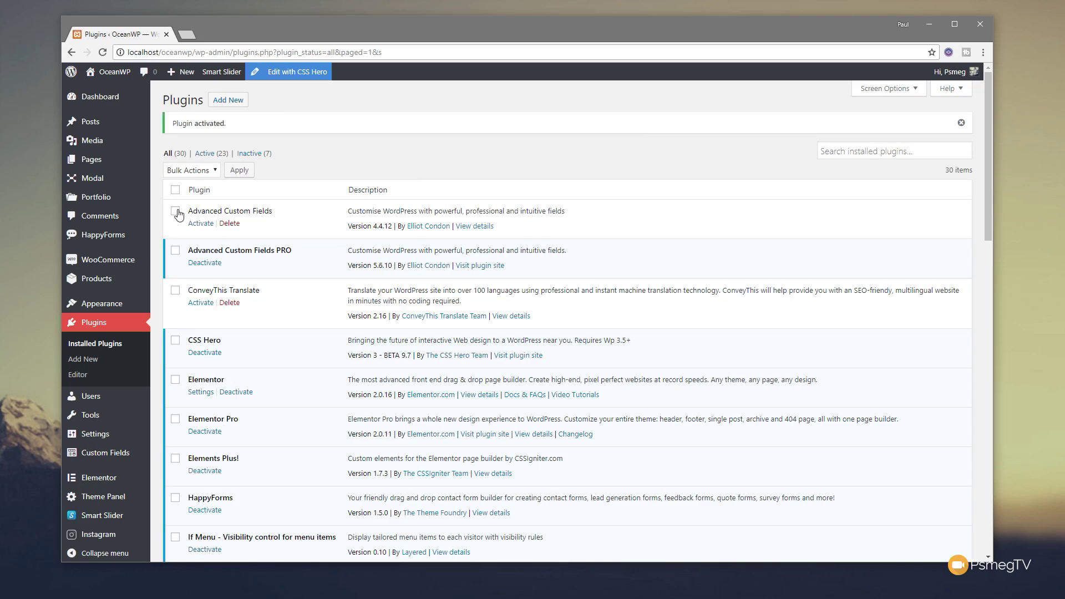
pyautogui.moveTo(108, 314)
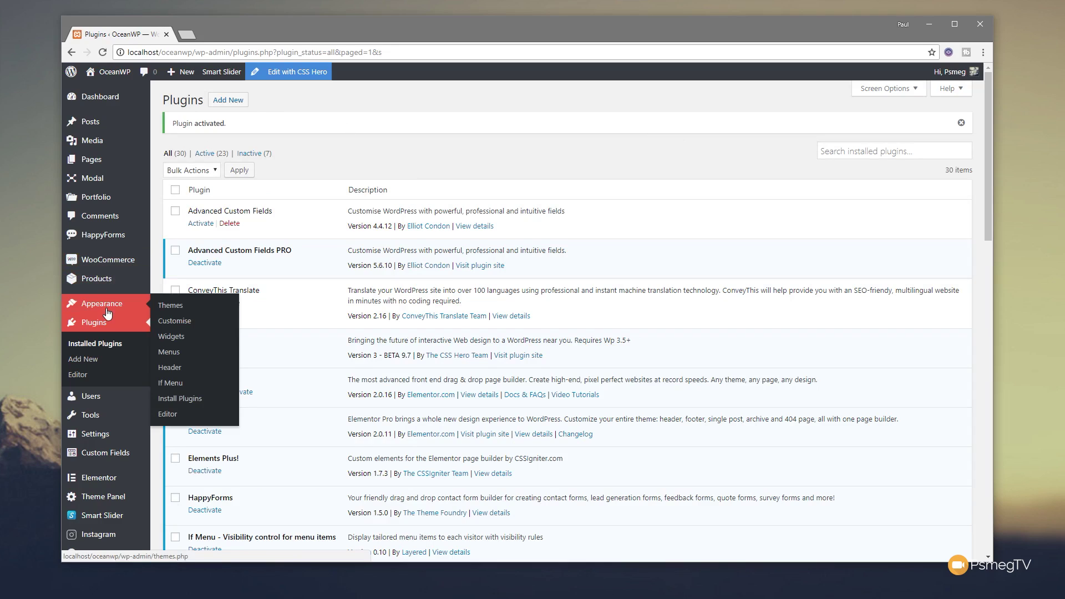
pyautogui.click(185, 383)
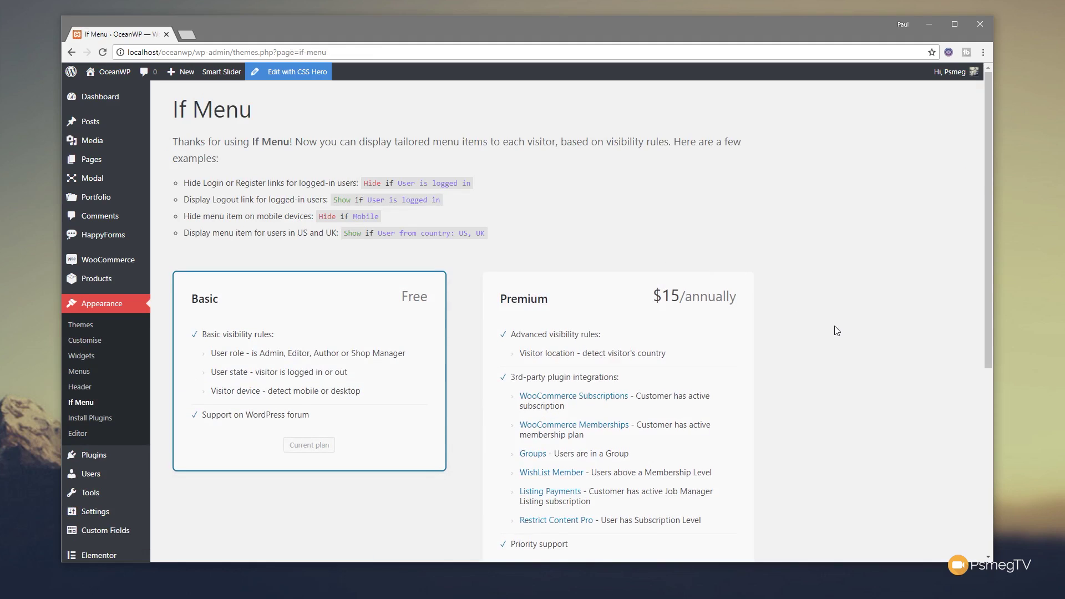
pyautogui.scroll(-2, 857, 376)
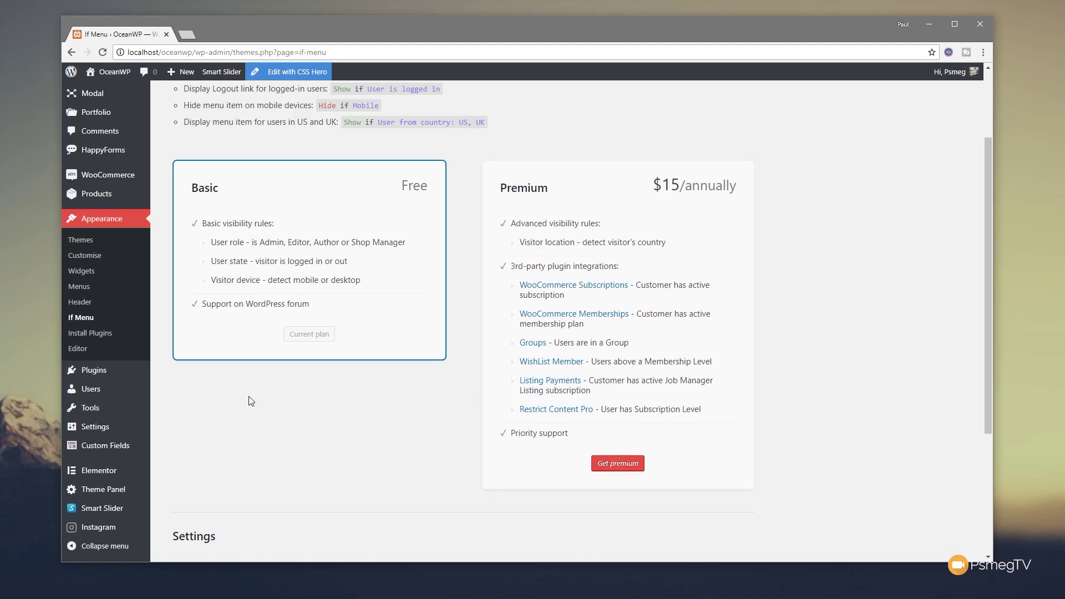
# In the Main Menu, expand My Shop and enable visibility rules with Show if Is Administrator
pyautogui.click(76, 294)
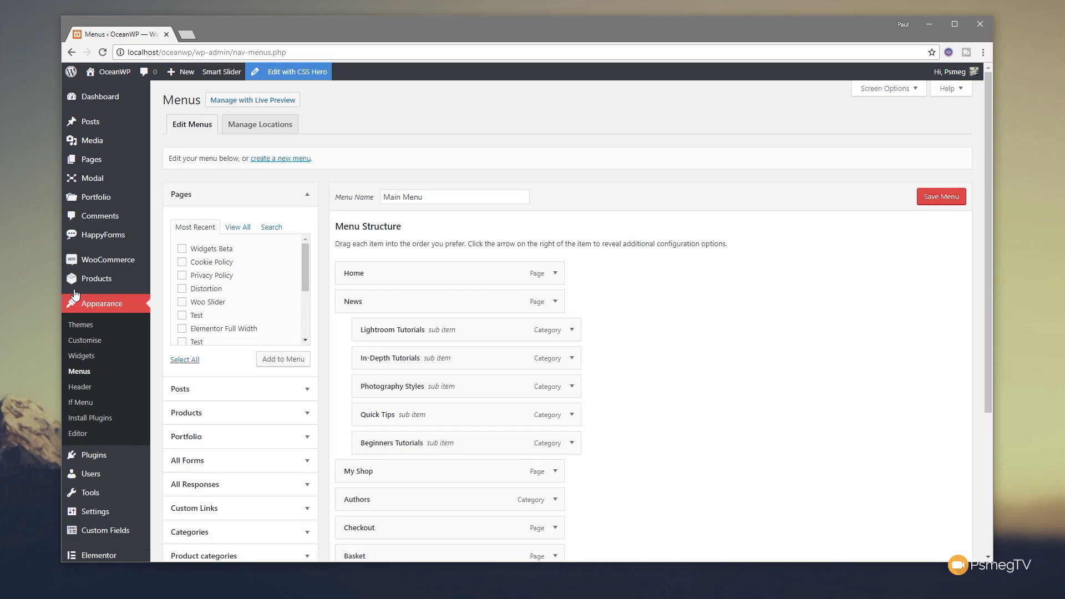
pyautogui.scroll(-1, 708, 304)
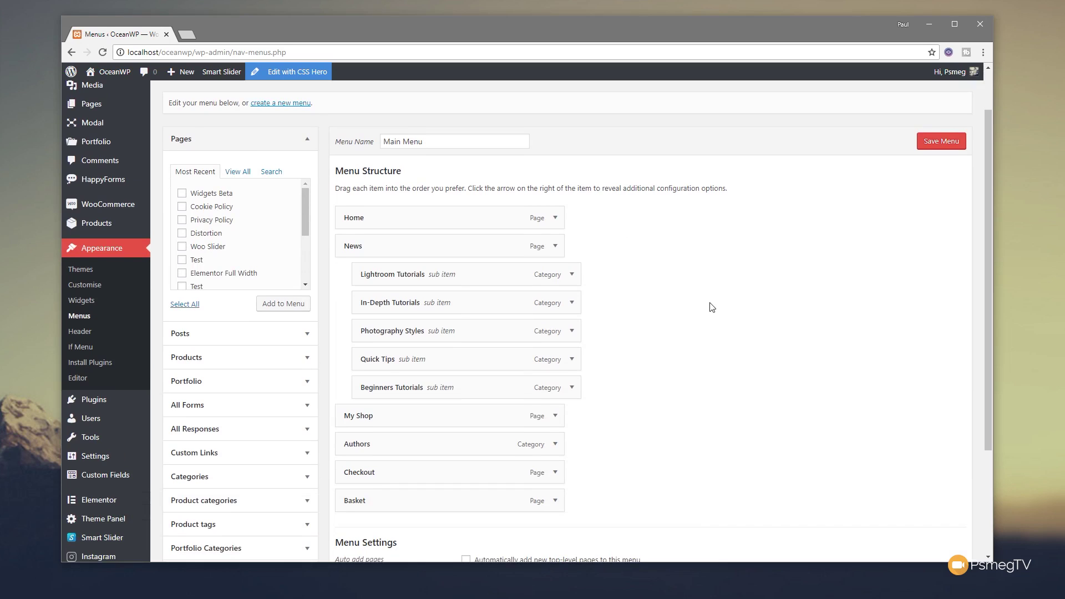
pyautogui.scroll(-2, 721, 322)
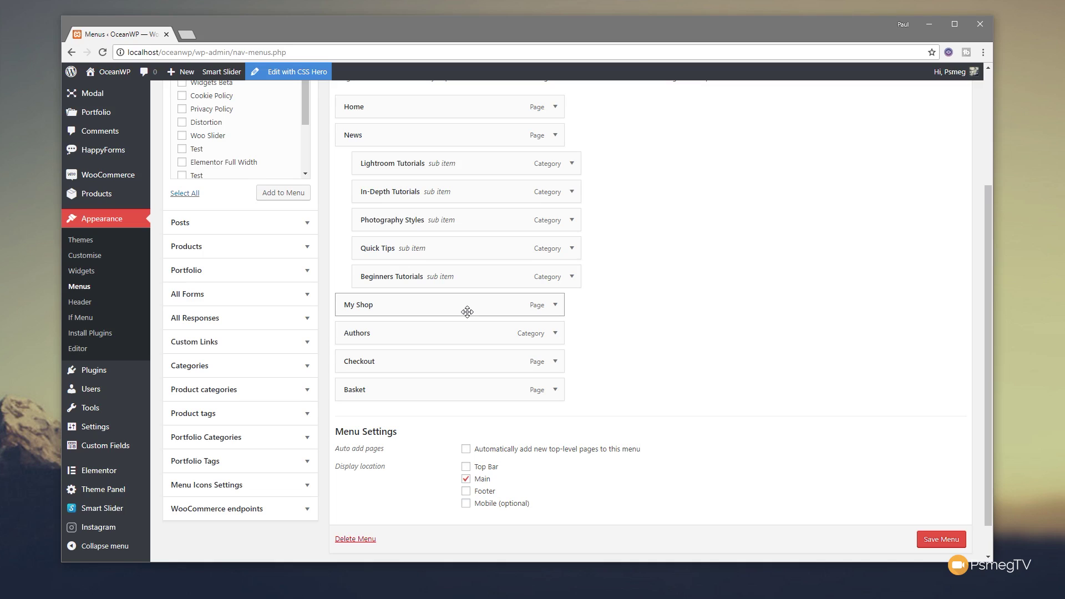
pyautogui.click(555, 305)
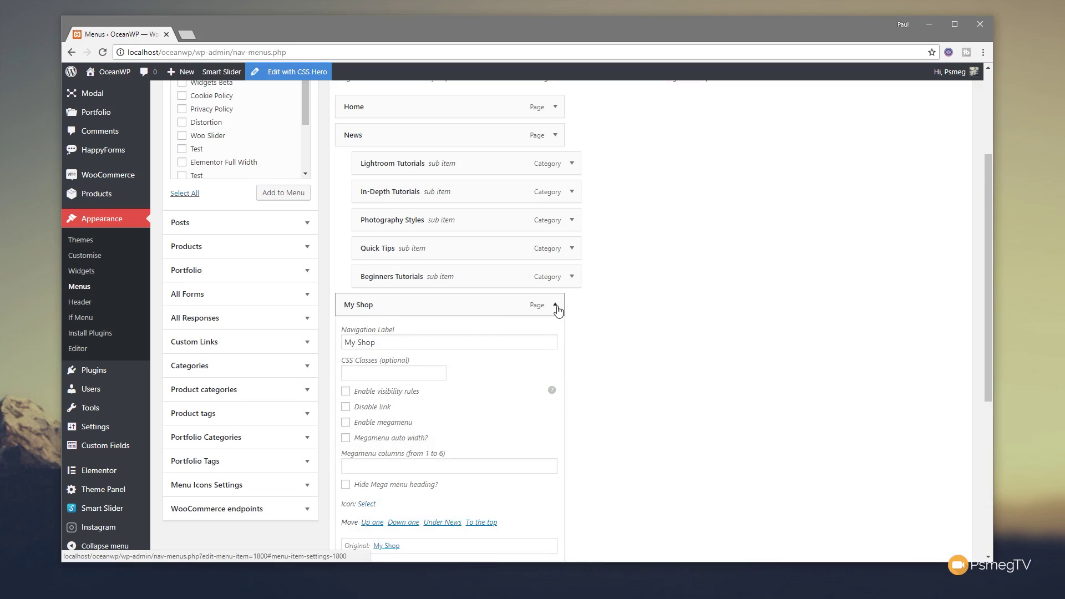
pyautogui.click(364, 394)
pyautogui.scroll(-3, 652, 416)
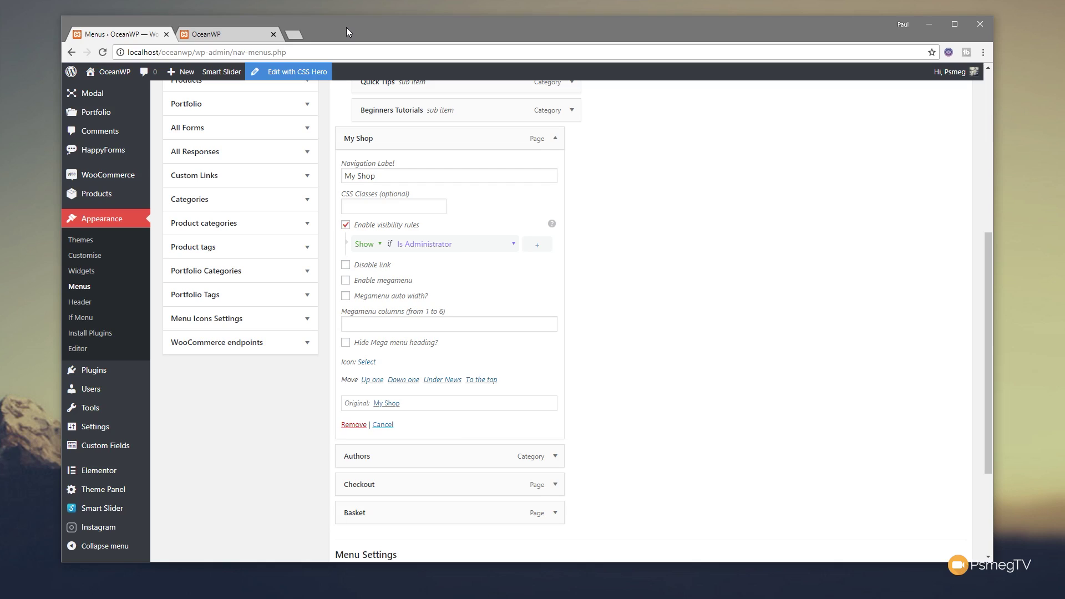
# Preview the live front page, then change My Shop's visibility condition to Is logged in
pyautogui.click(218, 34)
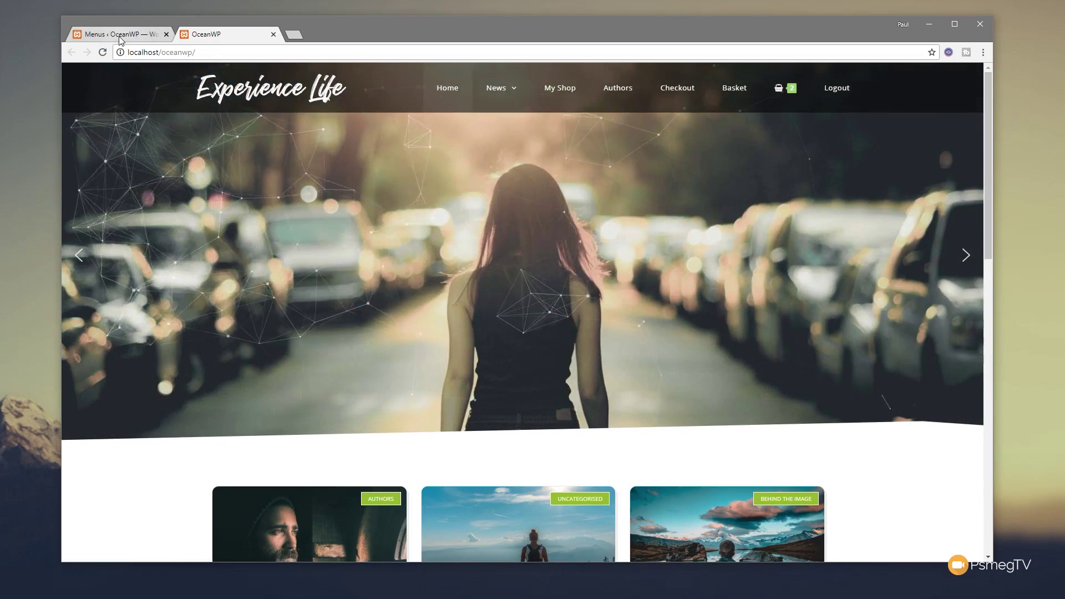
pyautogui.hotkey('ctrl', 'shift', 'Tab')
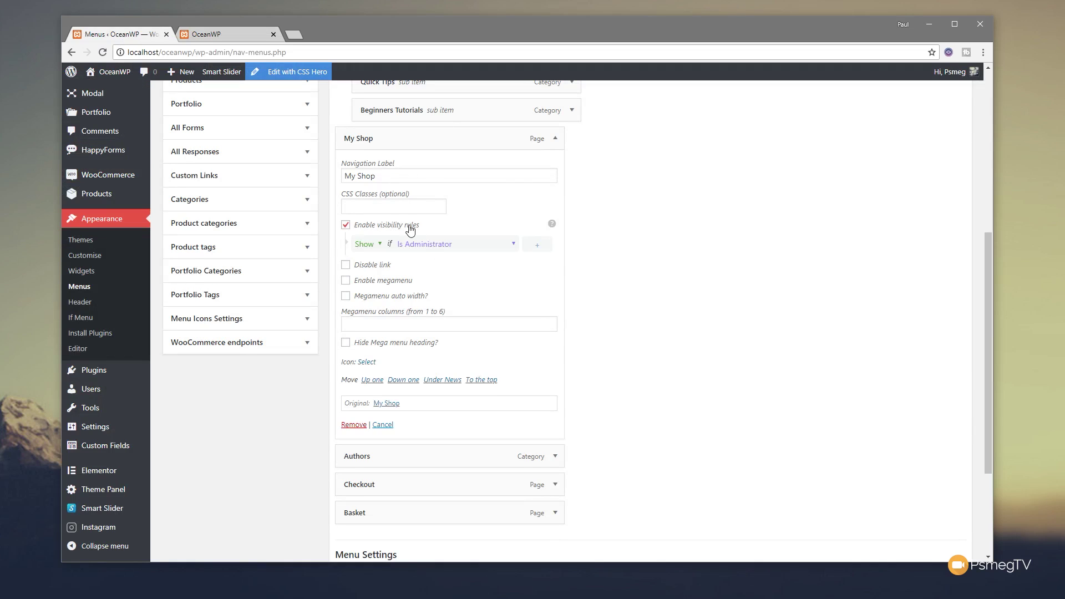
pyautogui.click(514, 244)
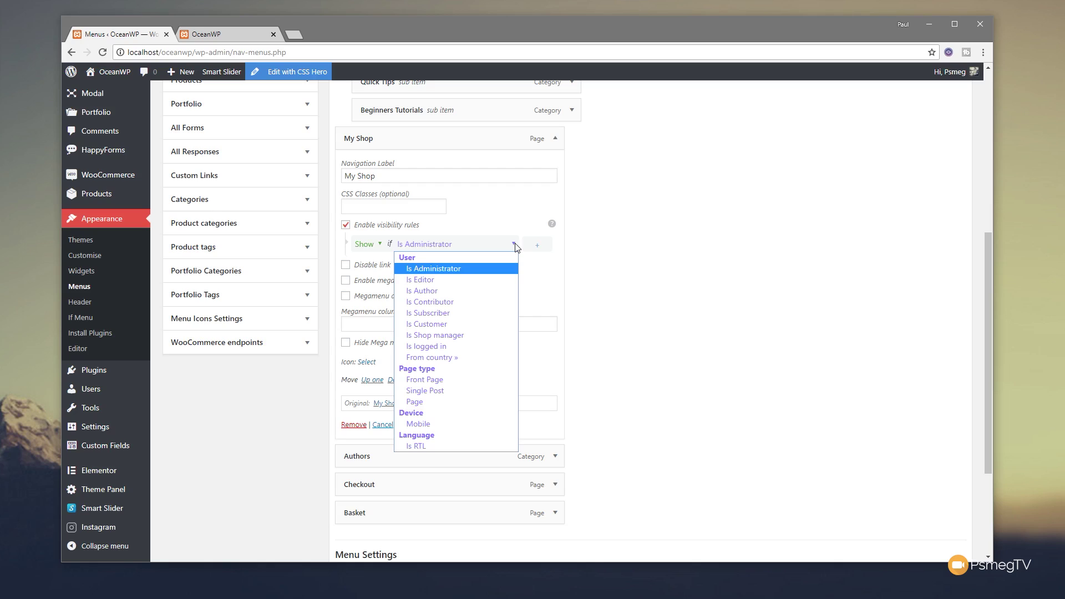
pyautogui.click(453, 345)
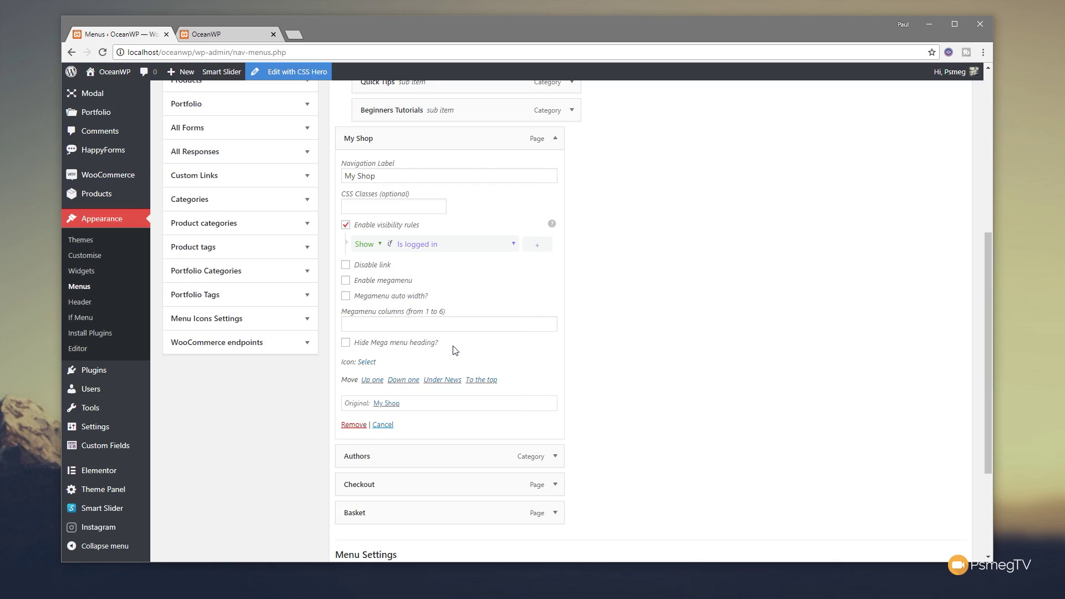
# Keep the rule on Show without adding another condition, and save the Main Menu
pyautogui.click(382, 245)
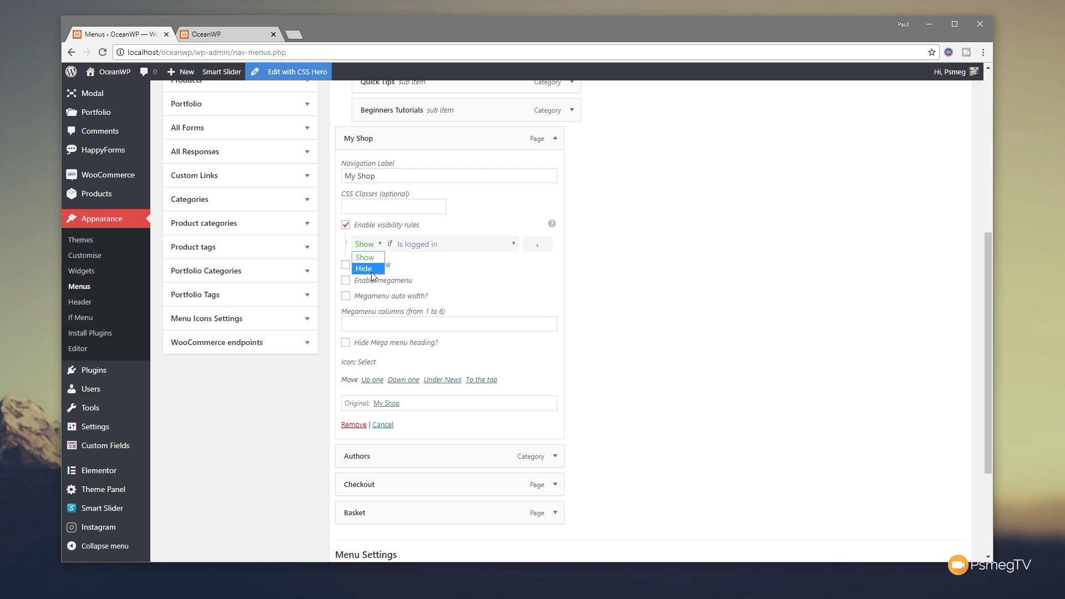
pyautogui.click(469, 275)
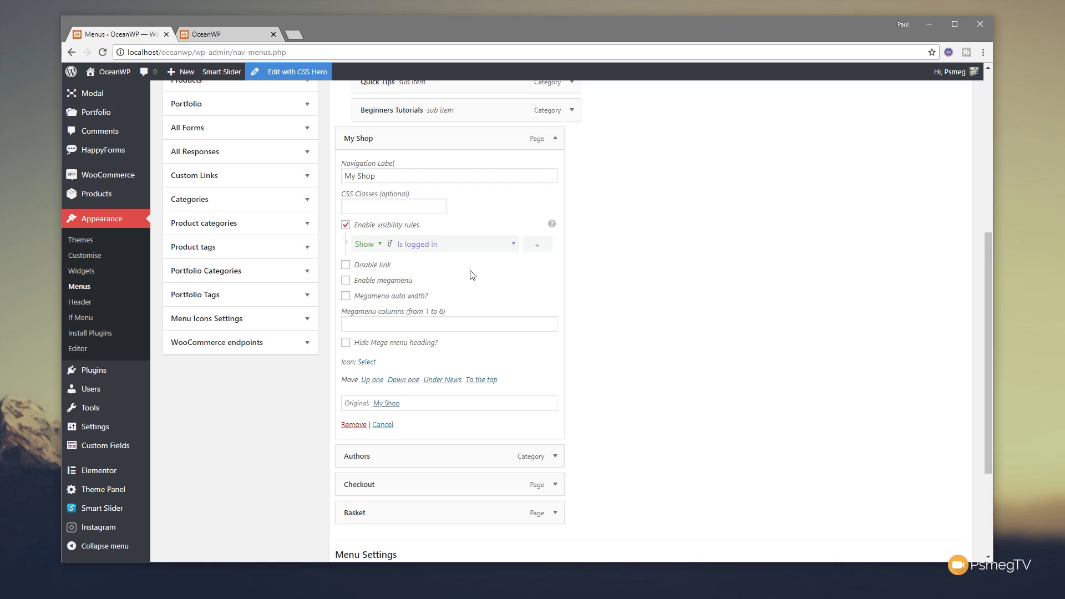
pyautogui.click(537, 246)
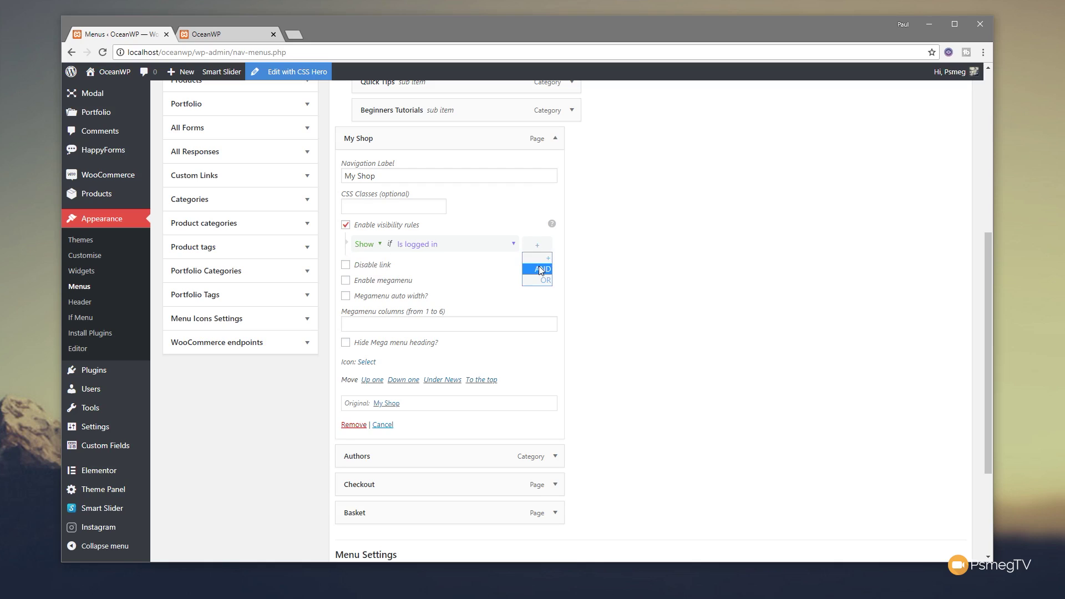
pyautogui.click(660, 266)
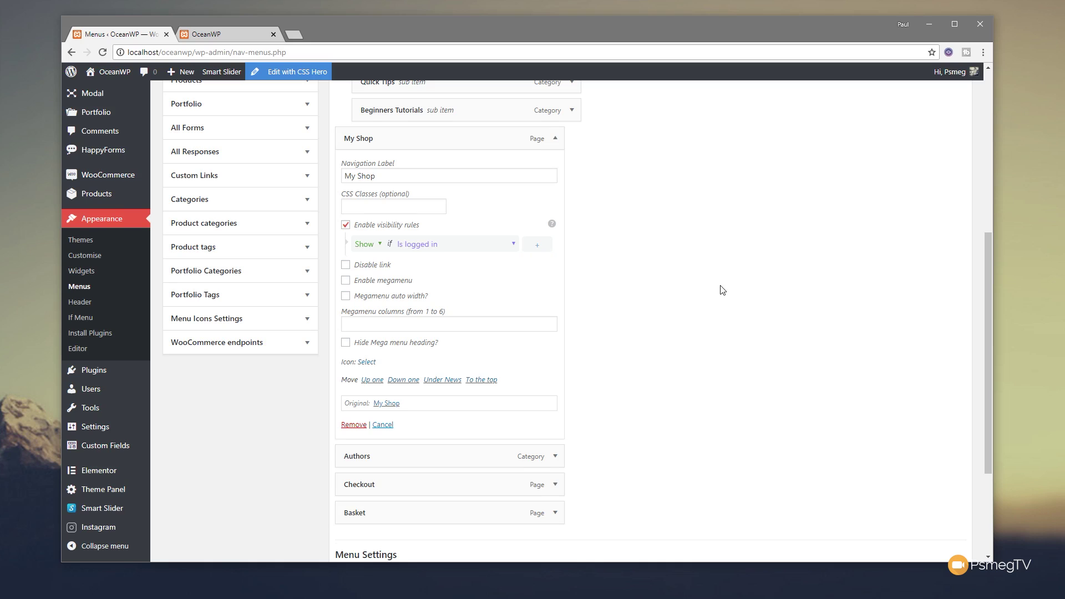
pyautogui.scroll(6, 830, 245)
pyautogui.click(933, 195)
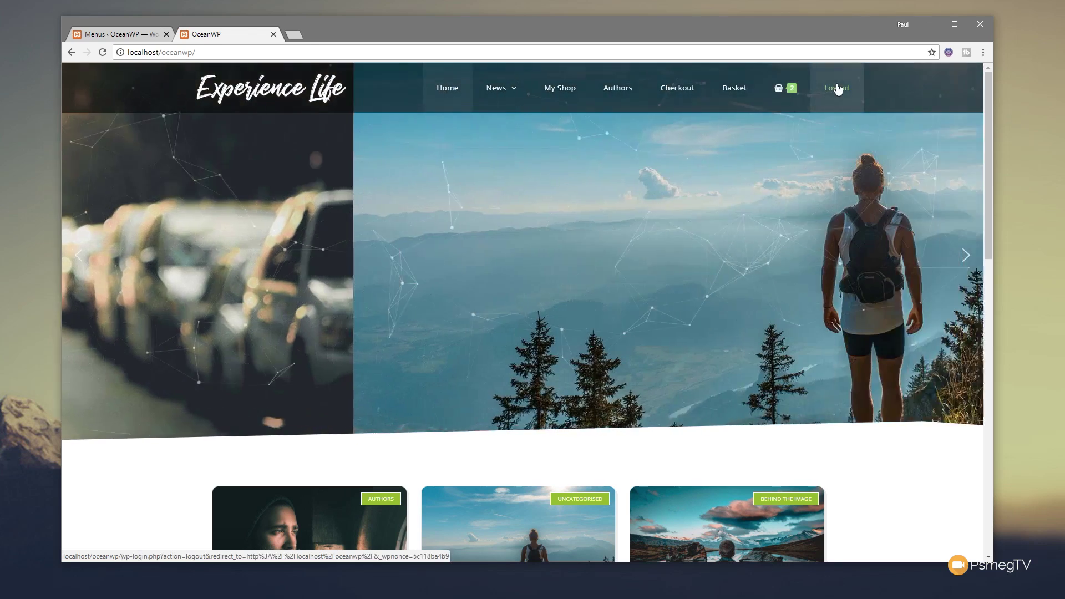
# Log out of the OceanWP site and return to the Main Menu editor
pyautogui.click(837, 87)
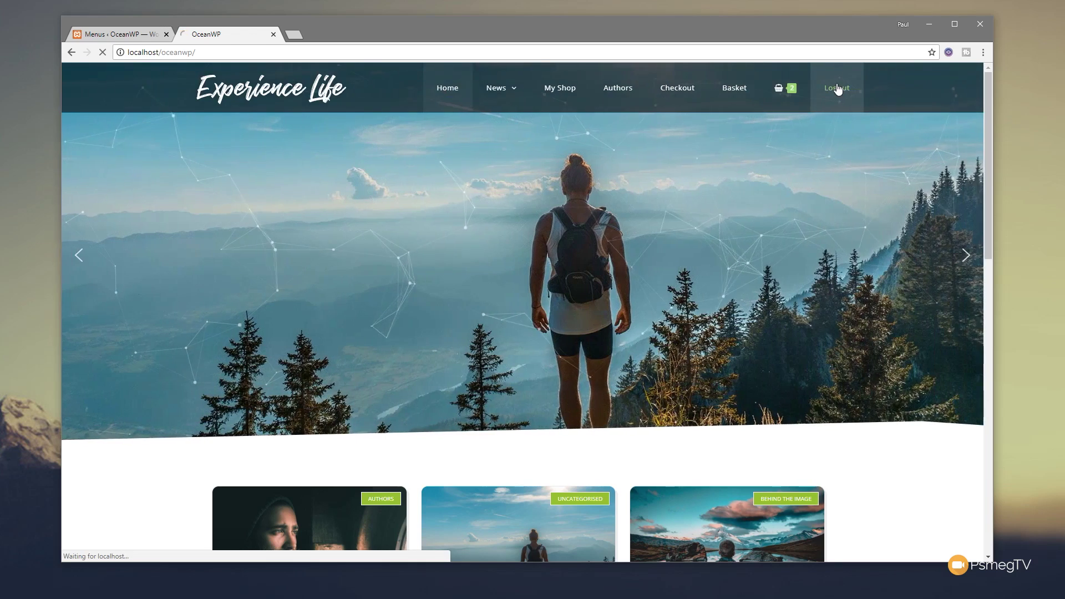
pyautogui.click(422, 146)
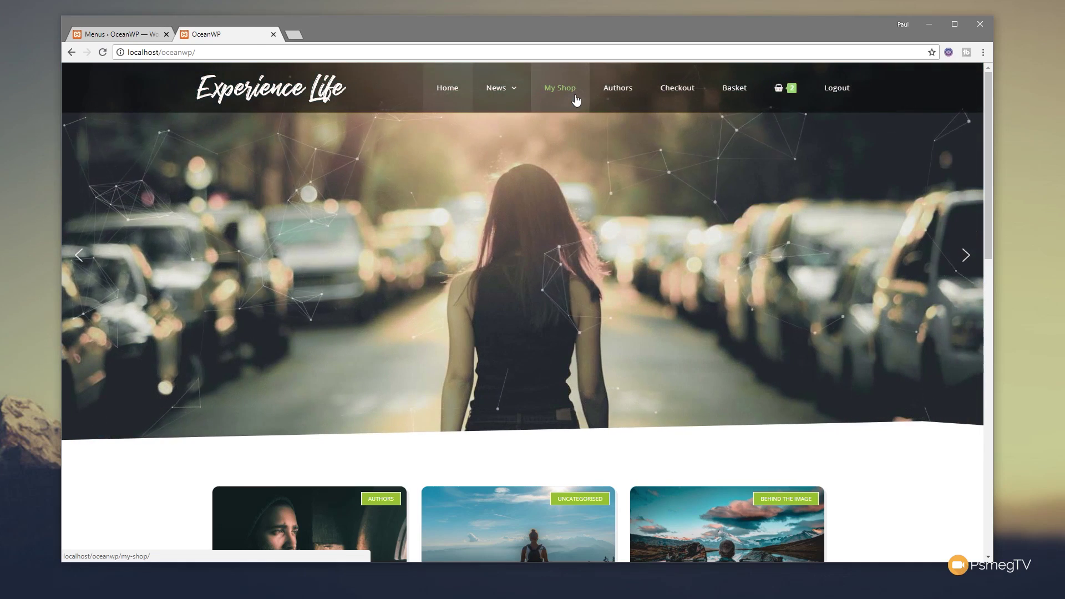
pyautogui.click(135, 37)
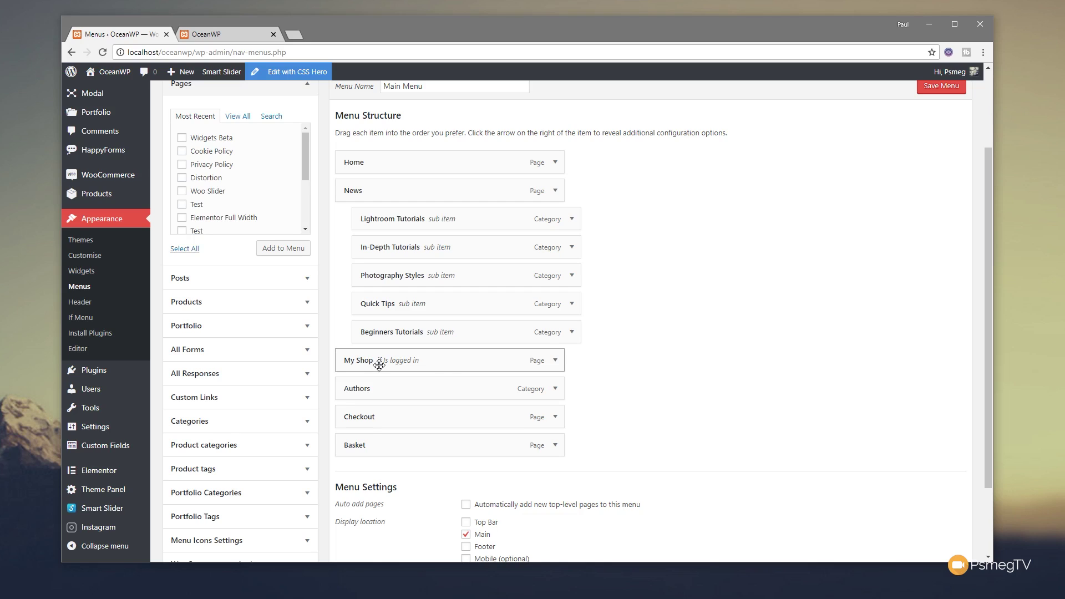
# Add an AND Is Administrator rule to My Shop, save the Main Menu, and view the homepage
pyautogui.click(553, 366)
pyautogui.scroll(-3, 646, 436)
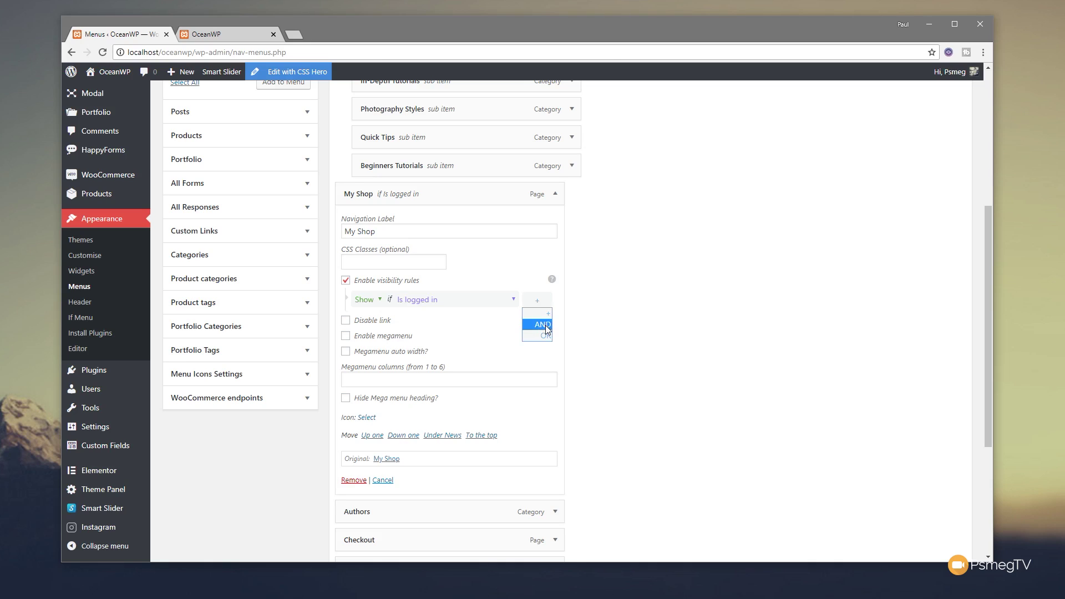
pyautogui.click(546, 326)
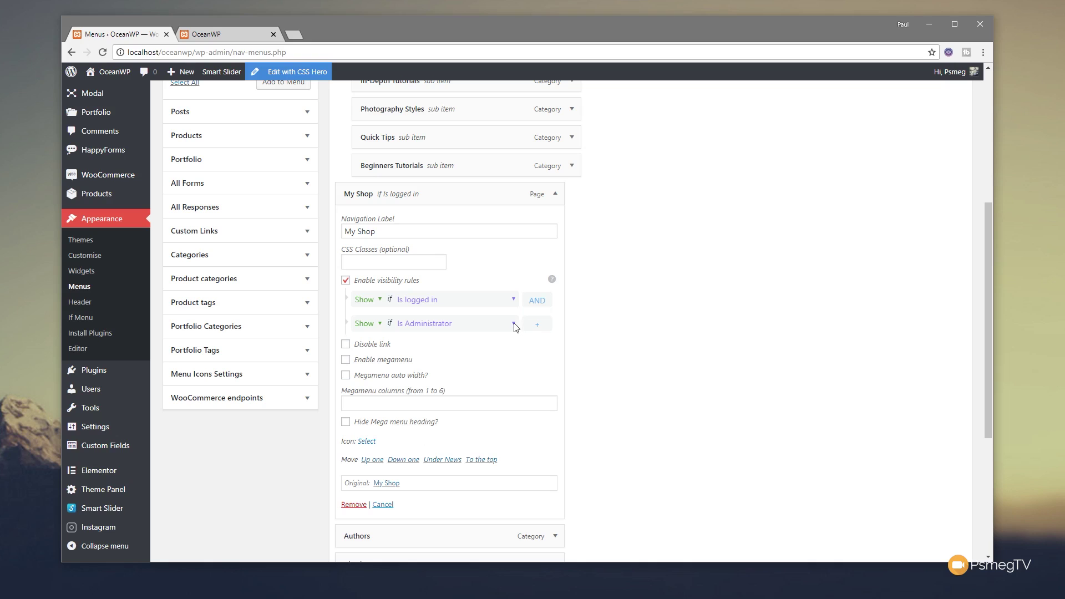
pyautogui.scroll(-5, 771, 366)
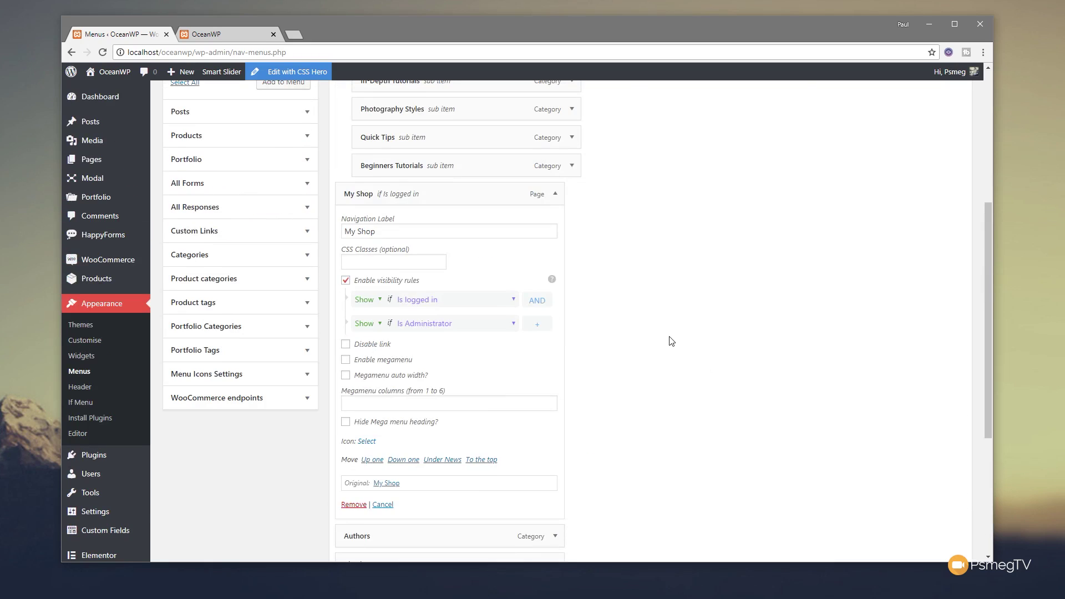
pyautogui.scroll(-3, 668, 355)
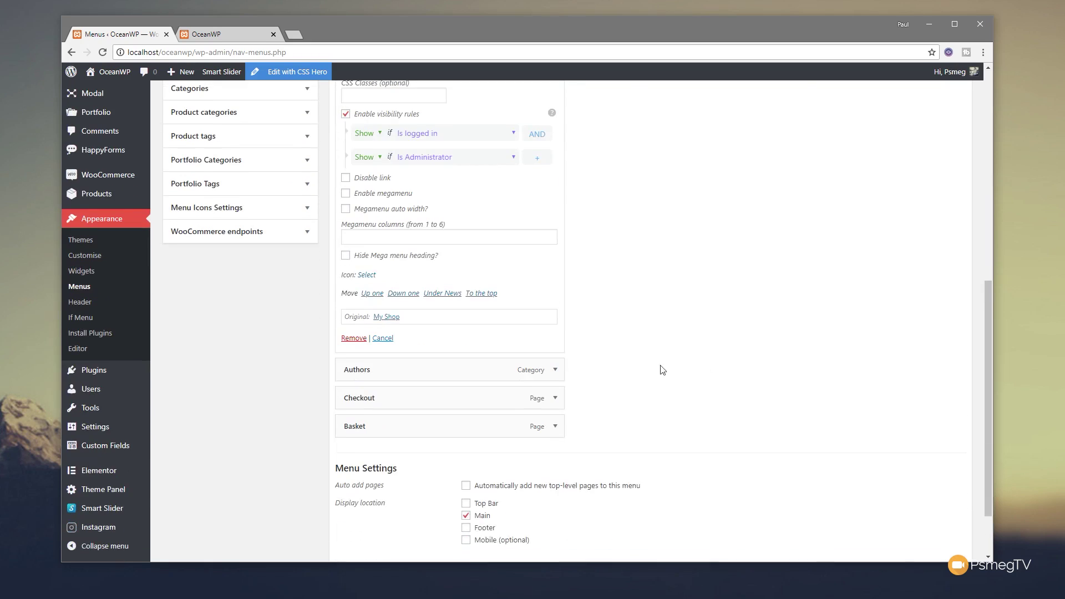
pyautogui.scroll(-2, 555, 463)
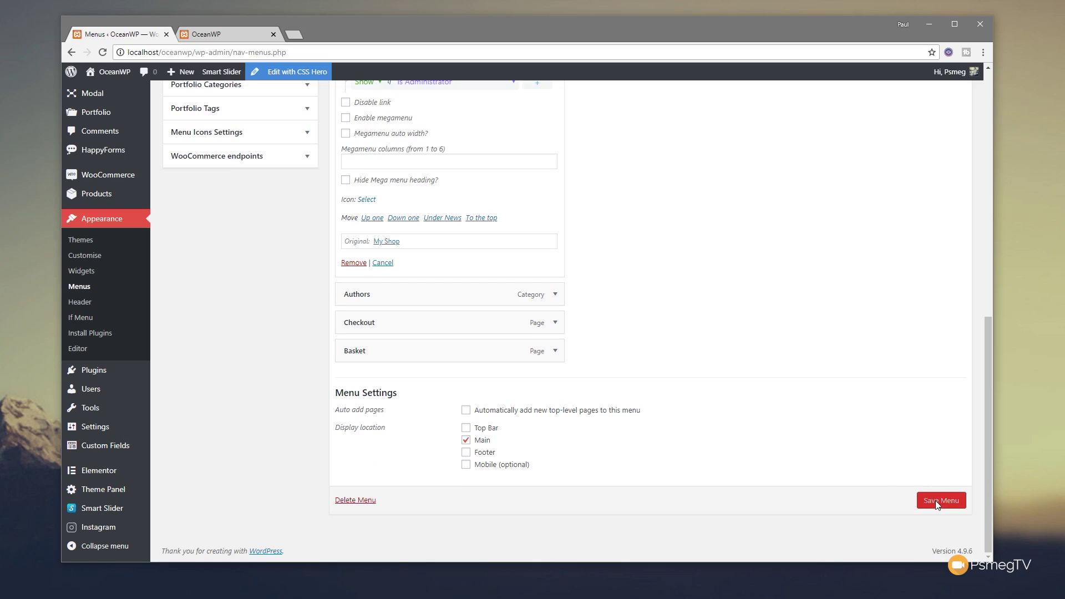
pyautogui.press('Return')
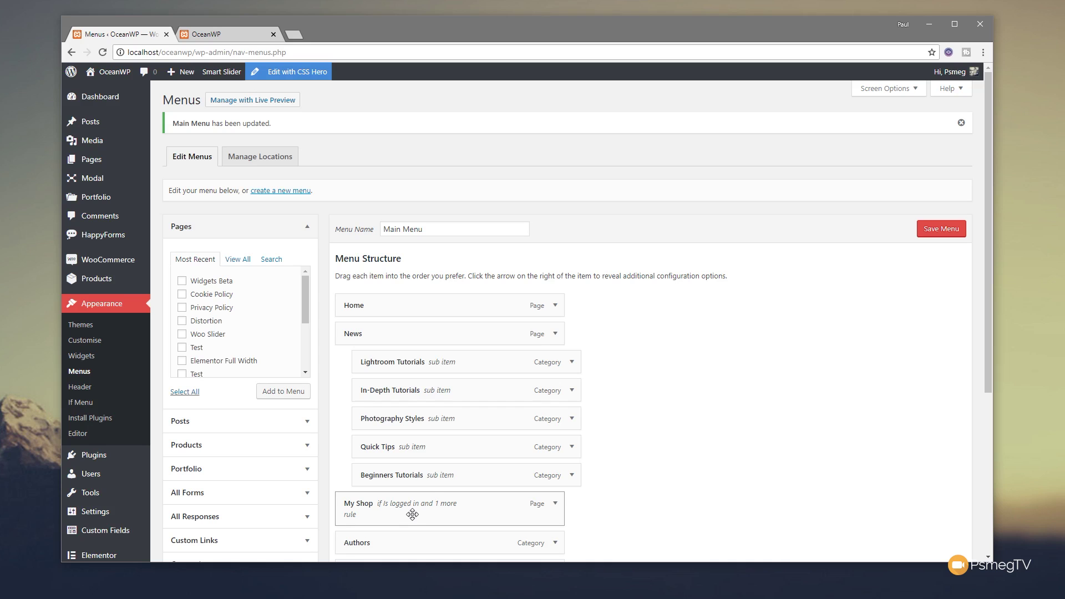
pyautogui.click(228, 33)
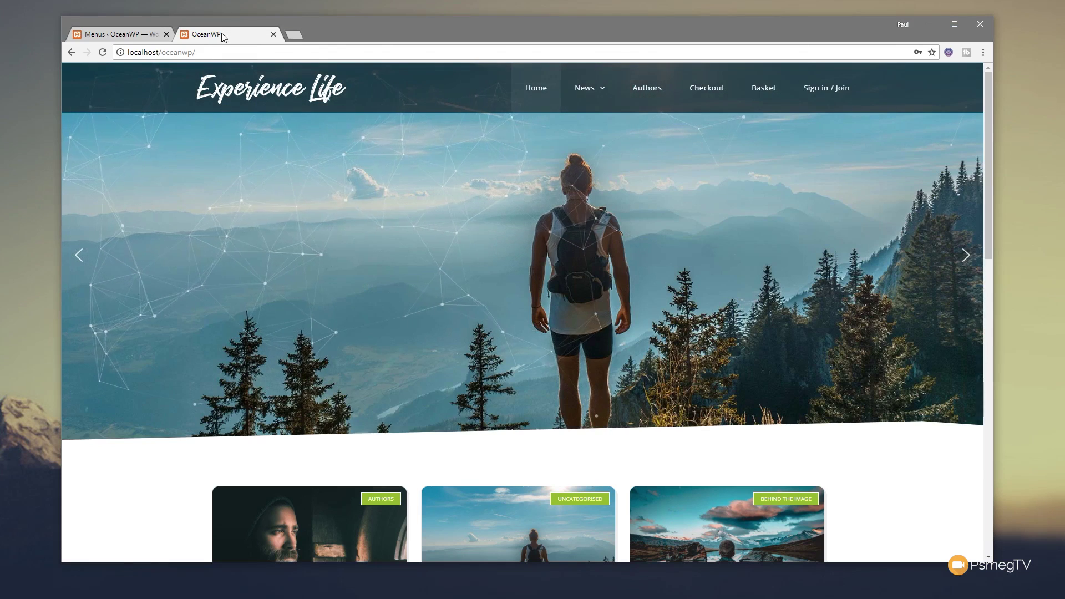
# Sign in via Sign in / Join as the non-administrator test user, replacing the autofilled username
pyautogui.click(822, 98)
pyautogui.click(446, 285)
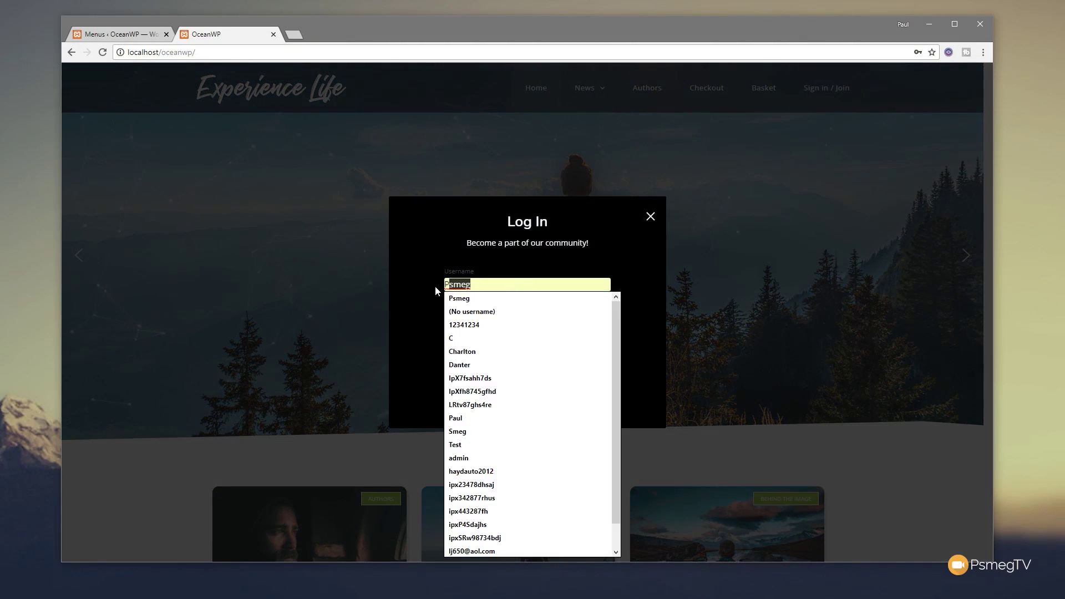
pyautogui.press('BackSpace')
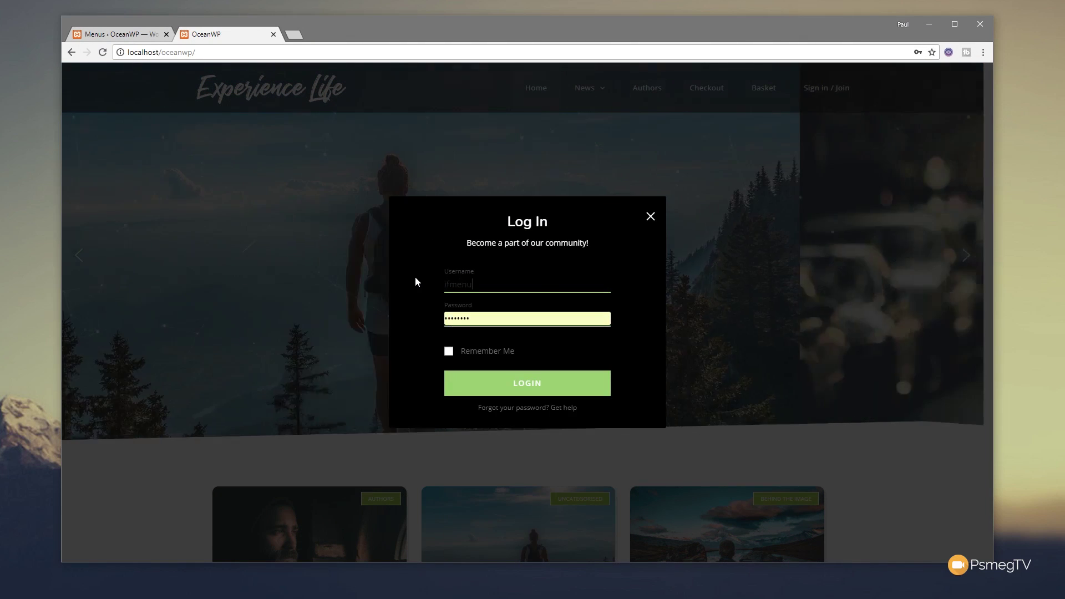
pyautogui.click(452, 319)
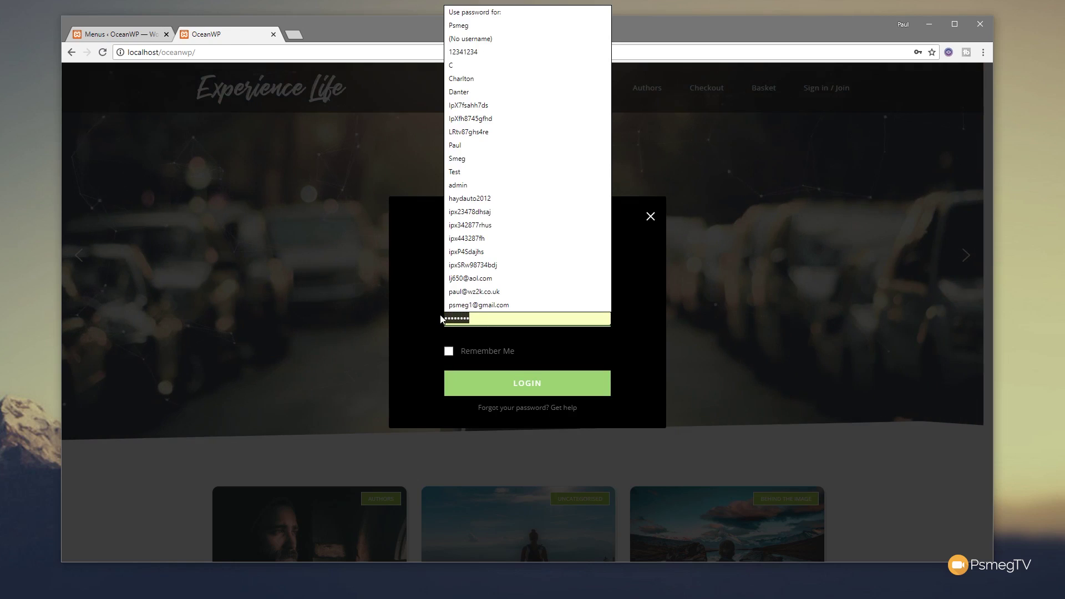
pyautogui.press('Escape')
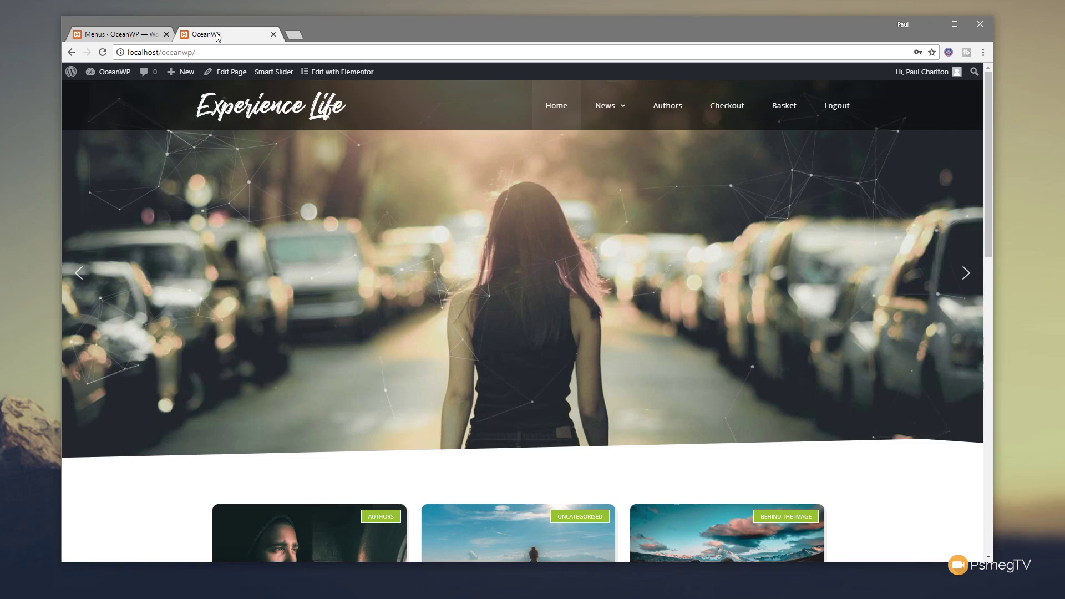
pyautogui.moveTo(605, 120)
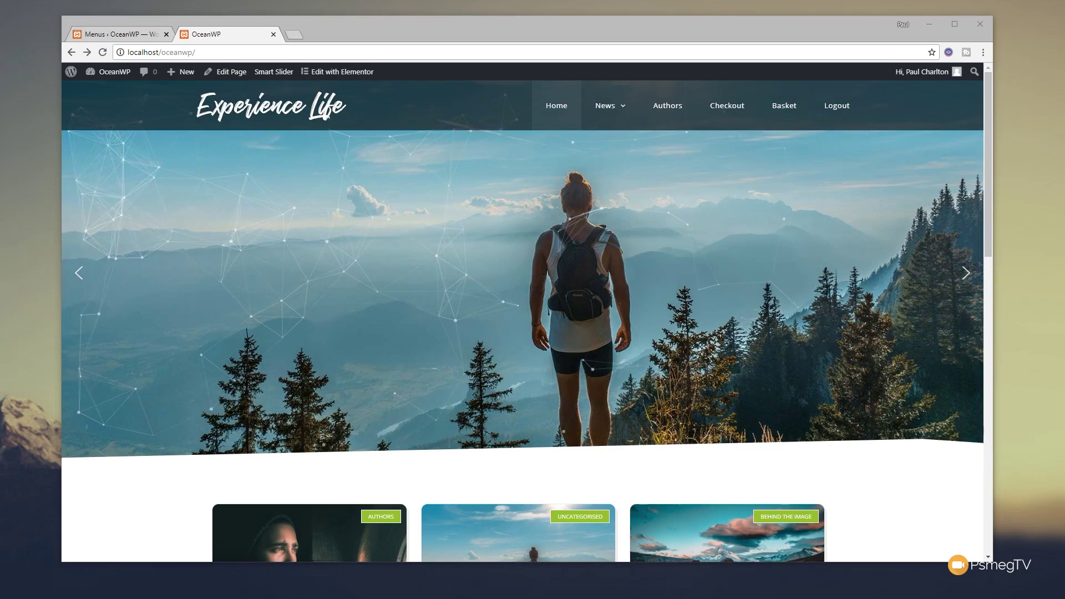
pyautogui.click(383, 23)
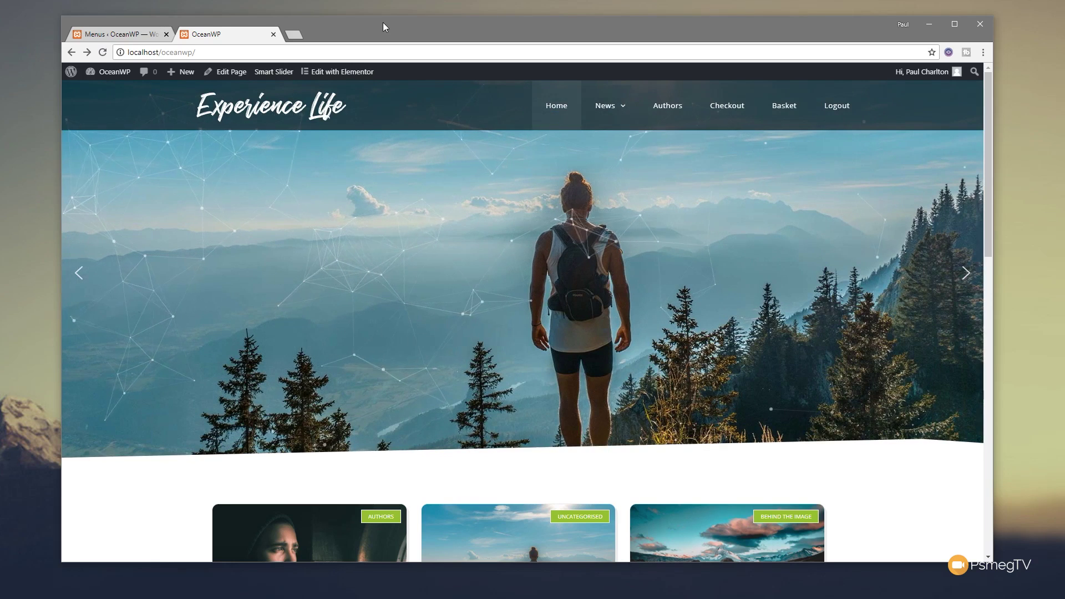
pyautogui.click(119, 53)
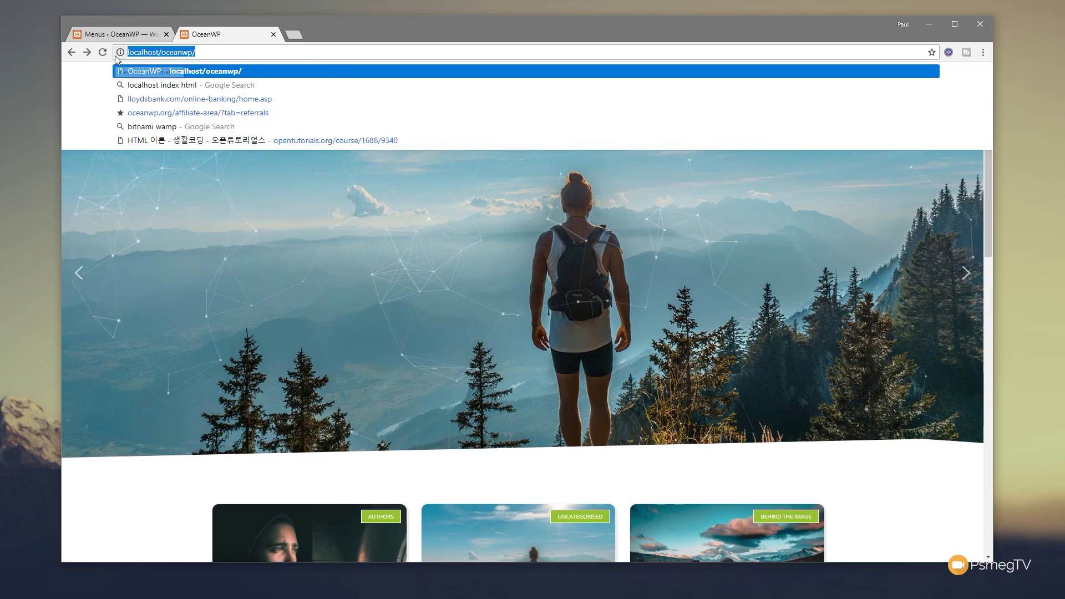
pyautogui.write('http://localhost/oceanwp/my-shop/')
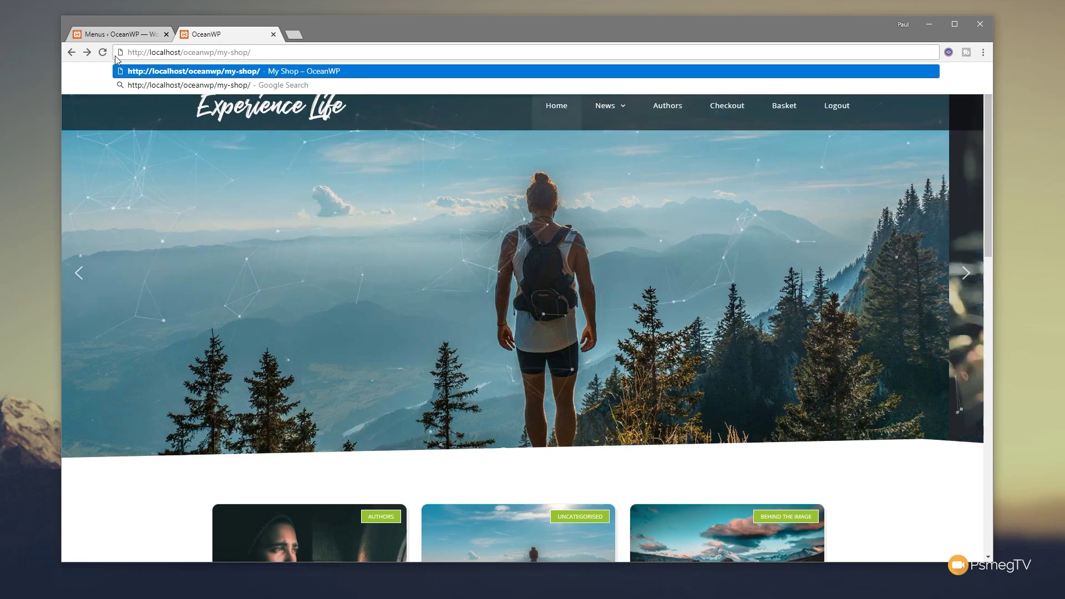
pyautogui.press('Return')
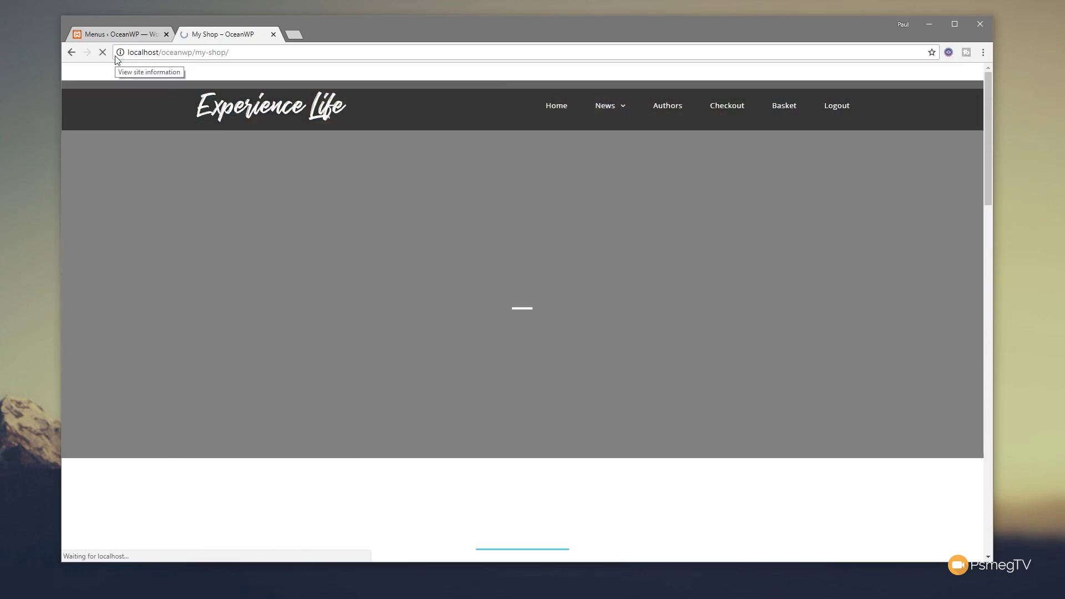